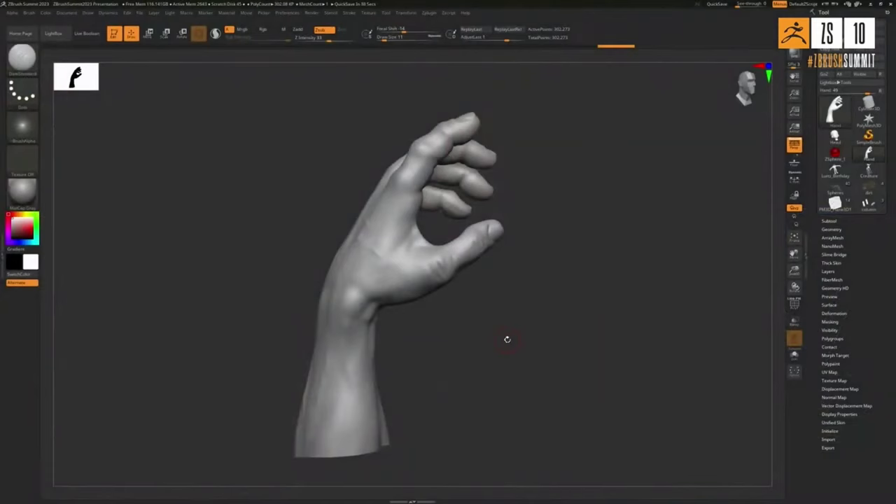
Turn the hand slightly and switch to the Anchors posing brush with the BAN shortcut
mouse_move(507, 340)
mouse_down()
mouse_move(495, 324)
mouse_move(518, 341)
mouse_move(462, 341)
mouse_up()
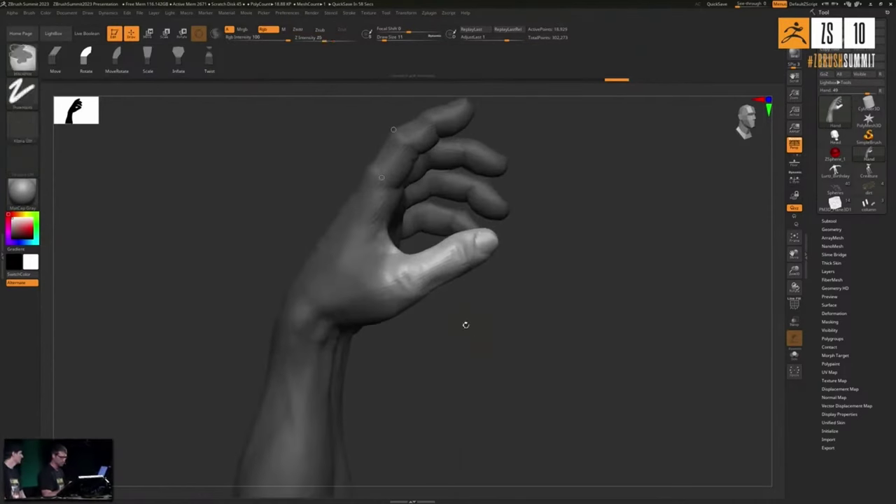
key(b)
key(a)
key(n)
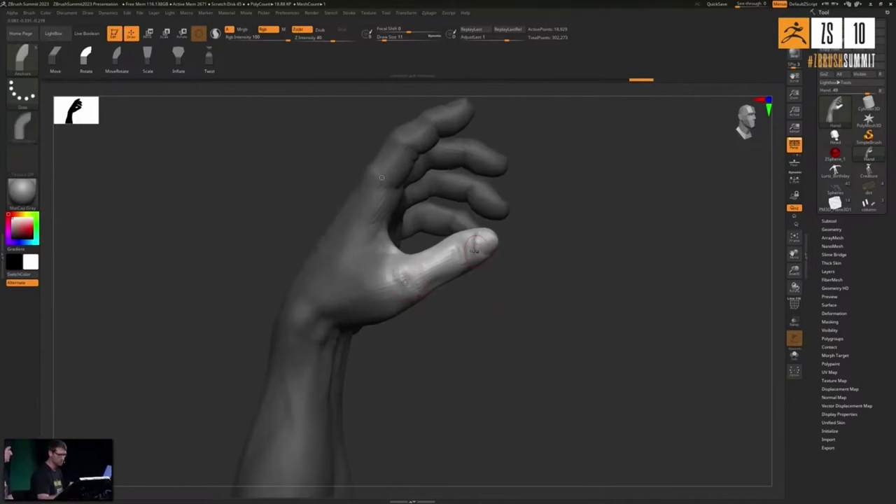
Bend the thumb down toward the curled fingers, then rotate the hand to check the pose
mouse_move(502, 318)
mouse_down()
mouse_move(471, 261)
mouse_move(483, 288)
mouse_move(462, 307)
mouse_up()
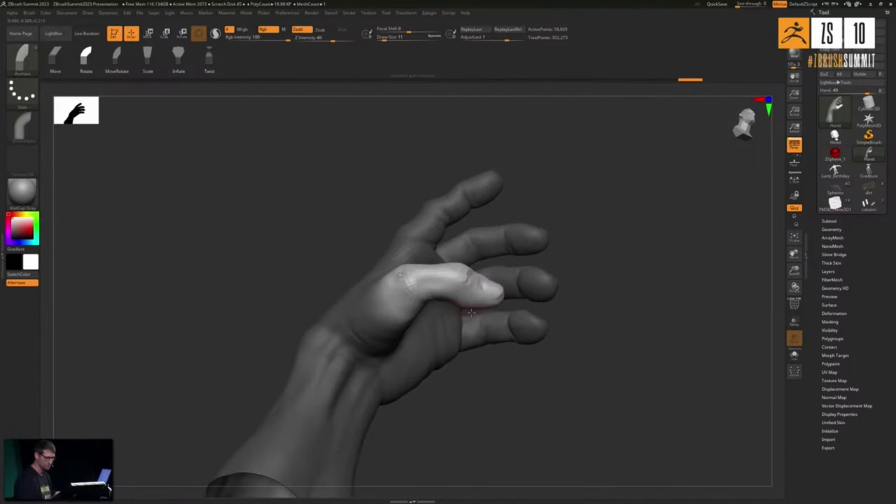
mouse_move(518, 350)
mouse_down()
mouse_move(488, 381)
mouse_move(456, 347)
mouse_move(464, 246)
mouse_move(404, 231)
mouse_move(432, 306)
mouse_up()
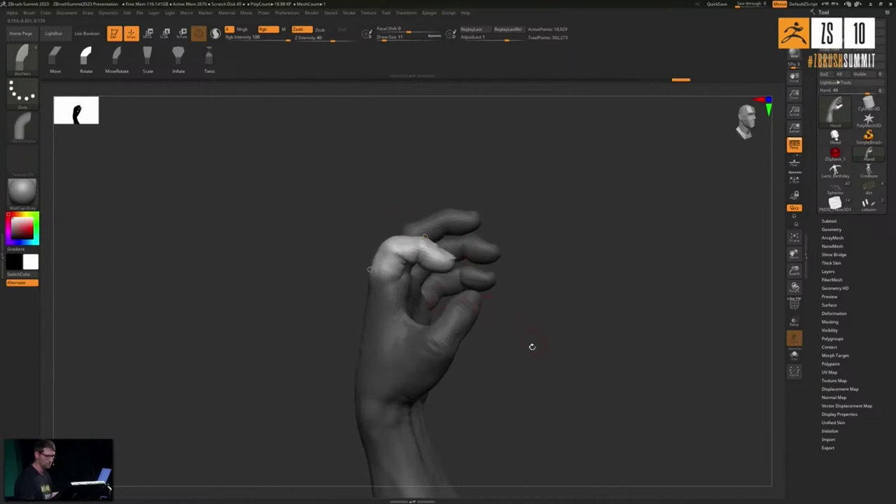
mouse_move(525, 349)
mouse_down()
mouse_move(556, 364)
mouse_move(553, 372)
mouse_move(526, 274)
mouse_move(536, 334)
mouse_move(470, 316)
mouse_move(518, 270)
mouse_up()
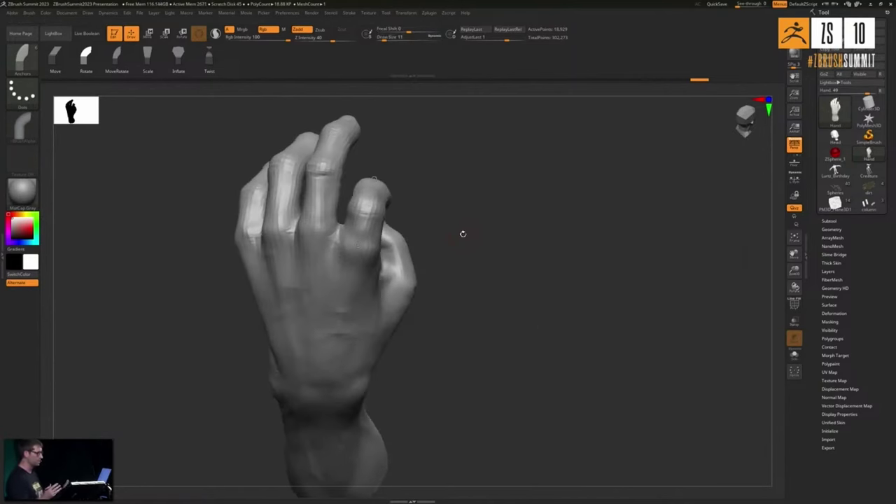
drag(462, 234, 474, 257)
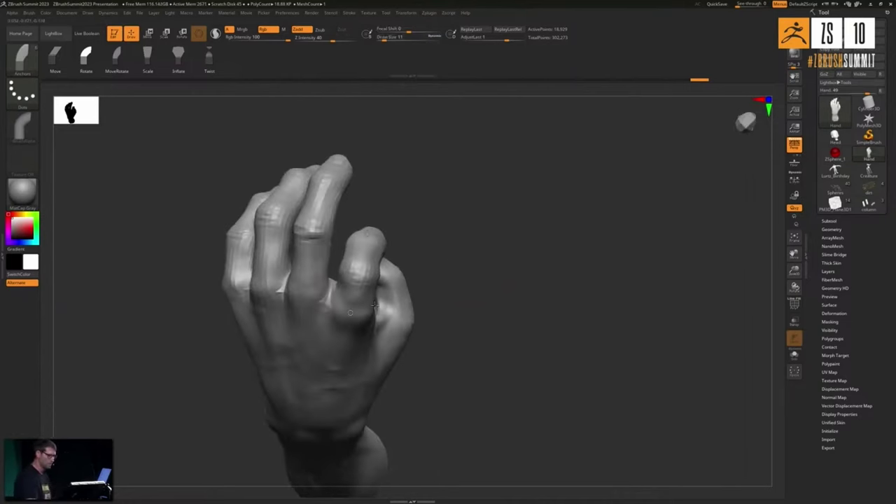
Drag the puppet-warp pins to pull the kingfisher's wing and back up and bend its breast
right_drag(325, 178, 424, 210)
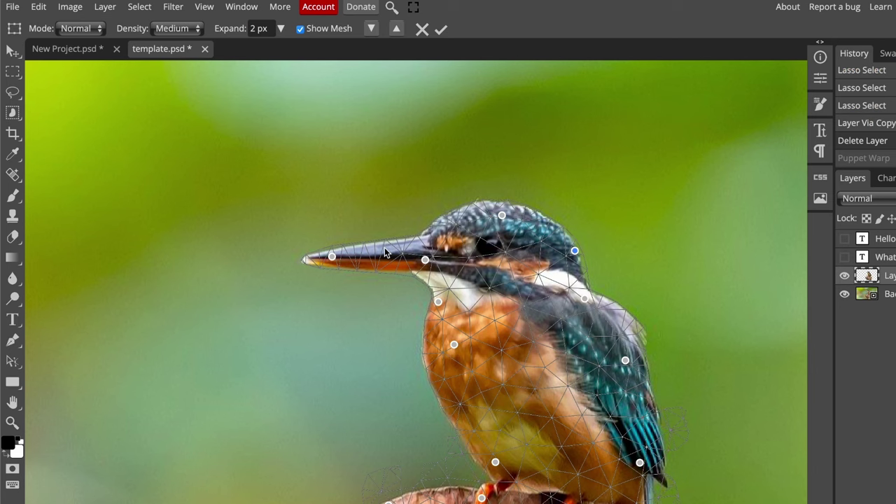
mouse_move(625, 361)
mouse_down()
mouse_move(630, 341)
mouse_move(627, 350)
mouse_up()
drag(454, 345, 452, 352)
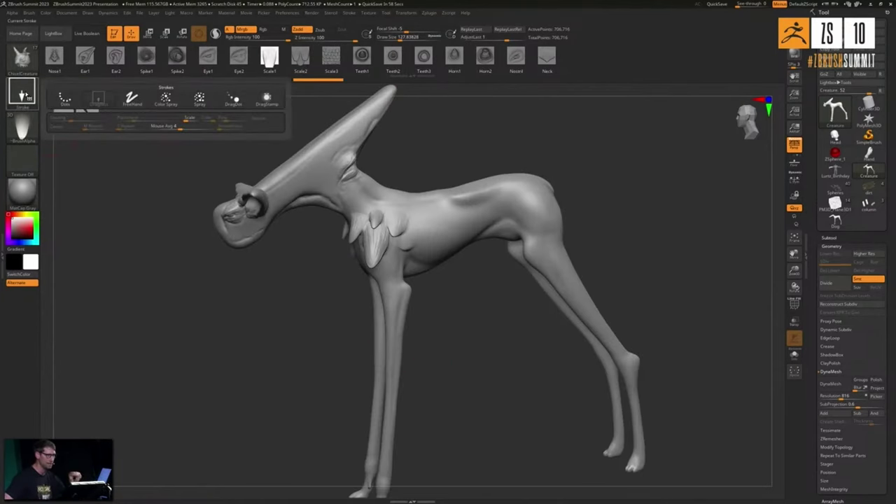
Switch to DragStamp, set Draw Size to 54, and stamp a new scale onto the creature's chest
click(267, 98)
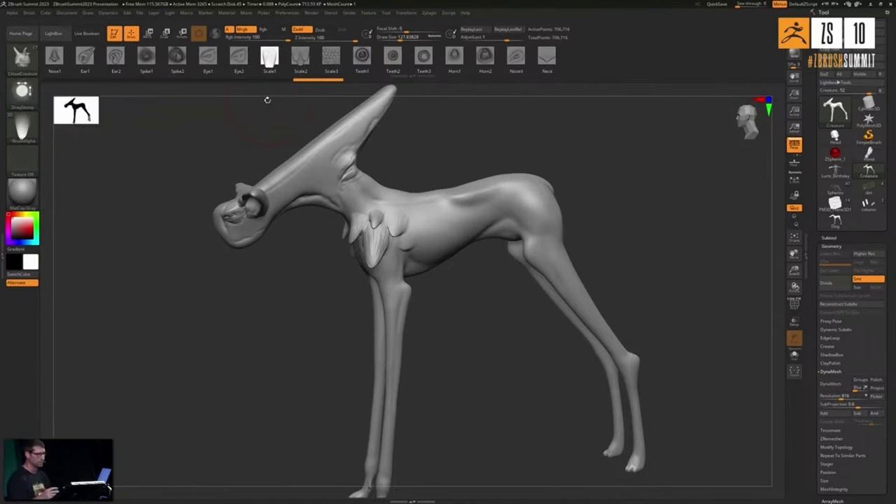
mouse_move(267, 99)
mouse_down()
mouse_move(350, 210)
mouse_move(370, 219)
mouse_move(380, 203)
mouse_move(369, 266)
mouse_move(350, 256)
mouse_move(363, 256)
mouse_up()
key(s)
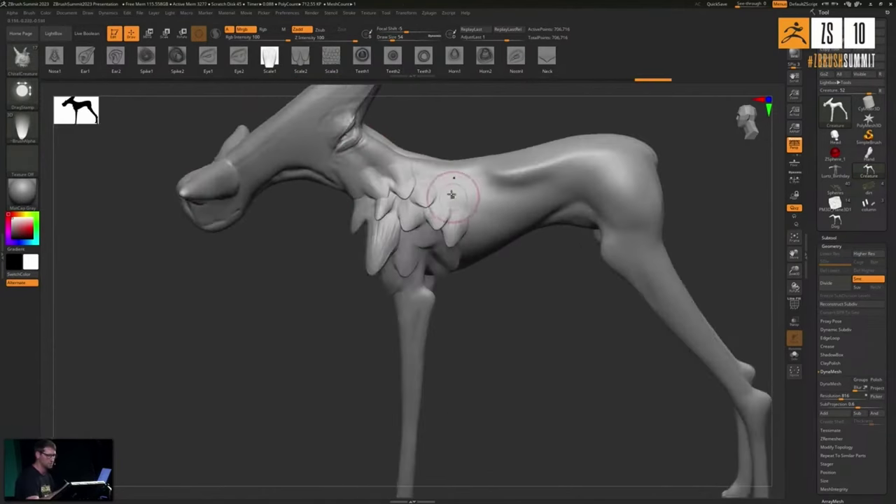
drag(455, 199, 483, 220)
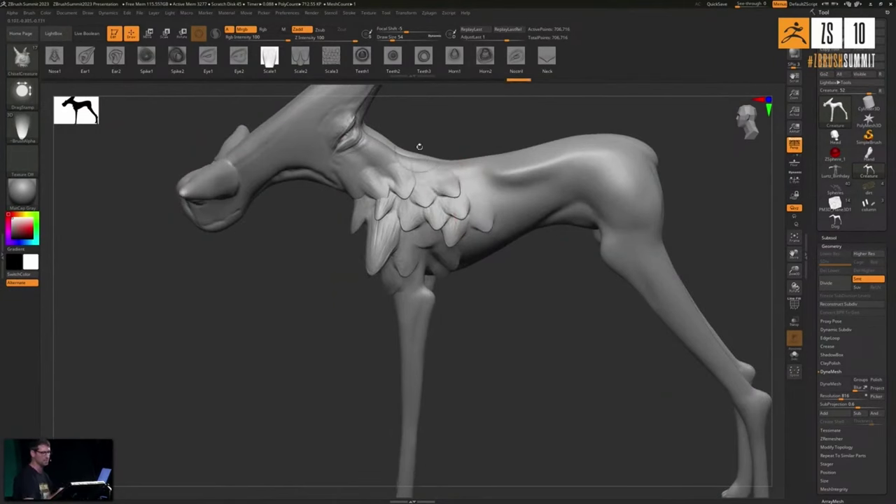
drag(488, 330, 503, 318)
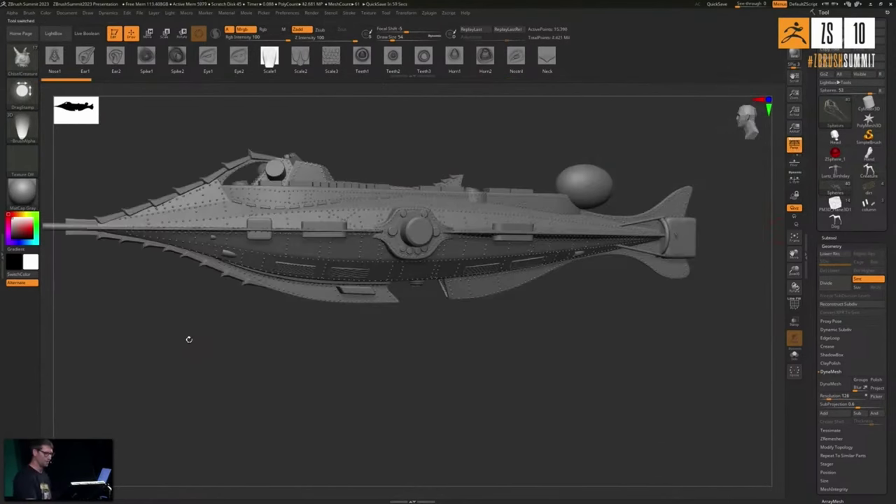
Turn the model, draw an S-shaped tube across the plane, then undo it
drag(210, 344, 319, 306)
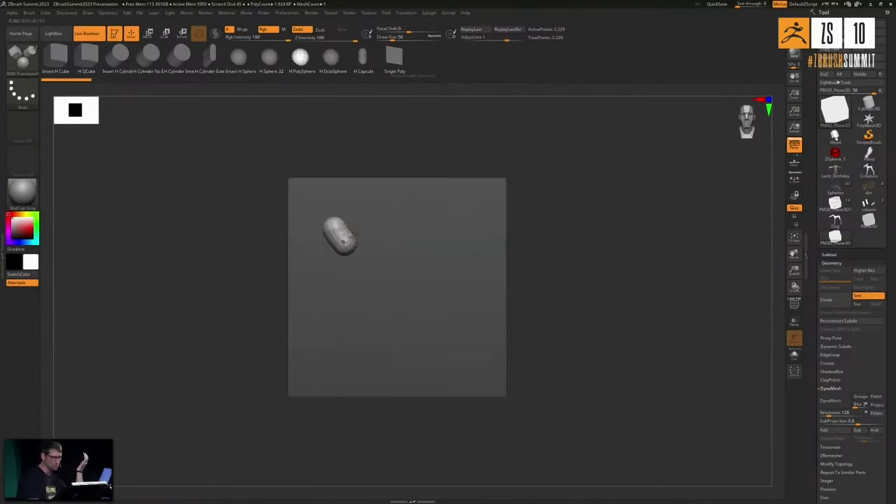
mouse_move(370, 222)
mouse_down()
mouse_move(457, 258)
mouse_move(387, 300)
mouse_move(343, 357)
mouse_move(482, 358)
mouse_up()
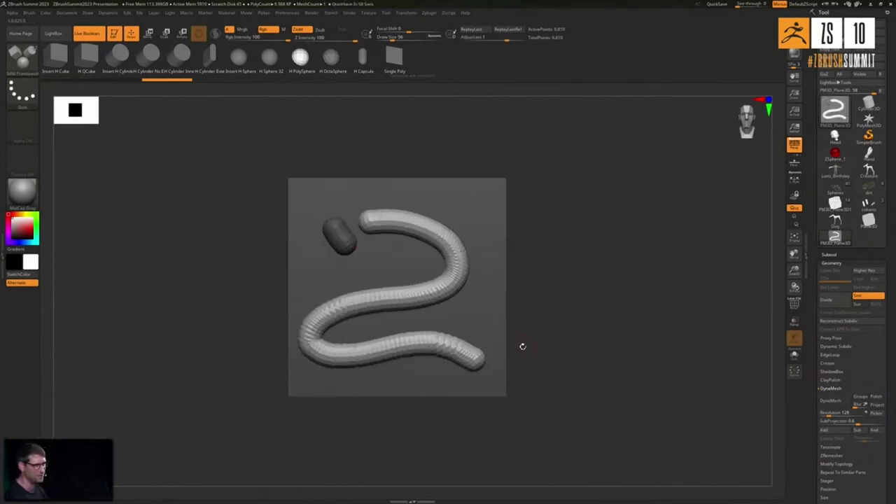
key(ctrl+z)
key(ctrl+z)
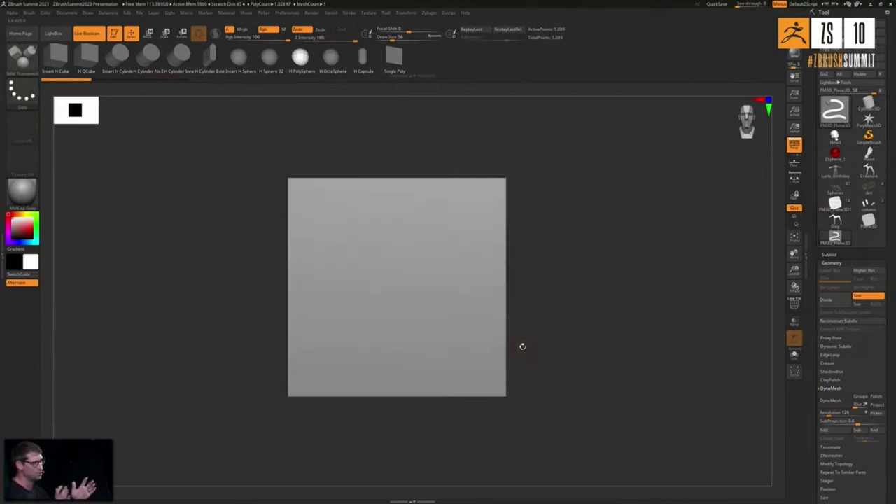
Using LazyStep stroke settings, lay a looping trail of evenly spaced spheres across the plane
click(348, 12)
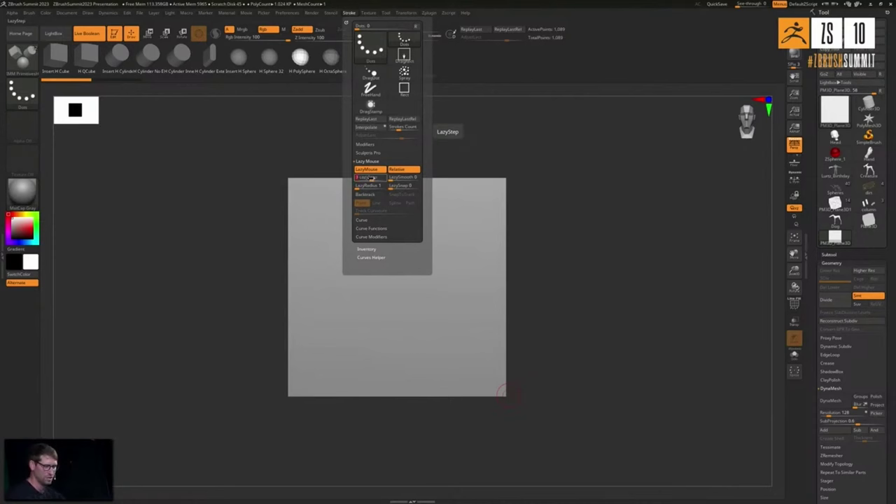
mouse_move(338, 215)
mouse_down()
mouse_move(401, 212)
mouse_move(473, 209)
mouse_move(462, 260)
mouse_move(335, 292)
mouse_move(345, 346)
mouse_move(476, 362)
mouse_up()
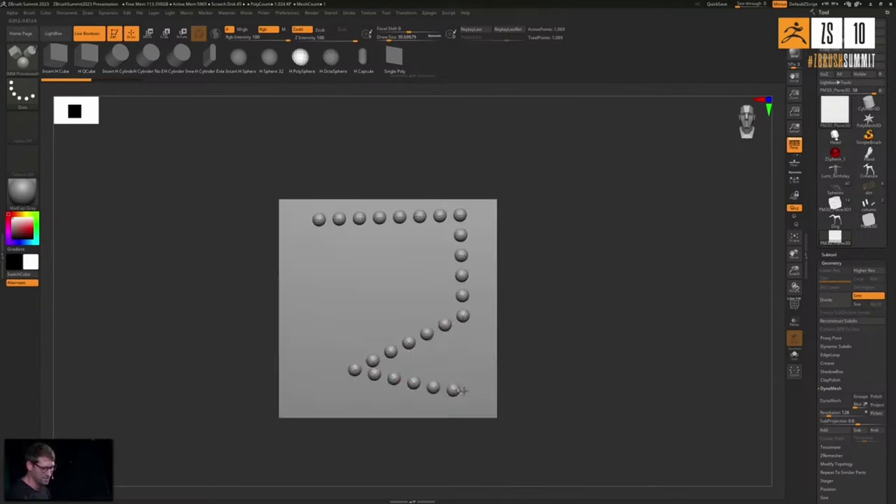
mouse_move(441, 393)
mouse_down()
mouse_move(333, 414)
mouse_move(288, 330)
mouse_move(394, 279)
mouse_move(304, 259)
mouse_move(299, 212)
mouse_up()
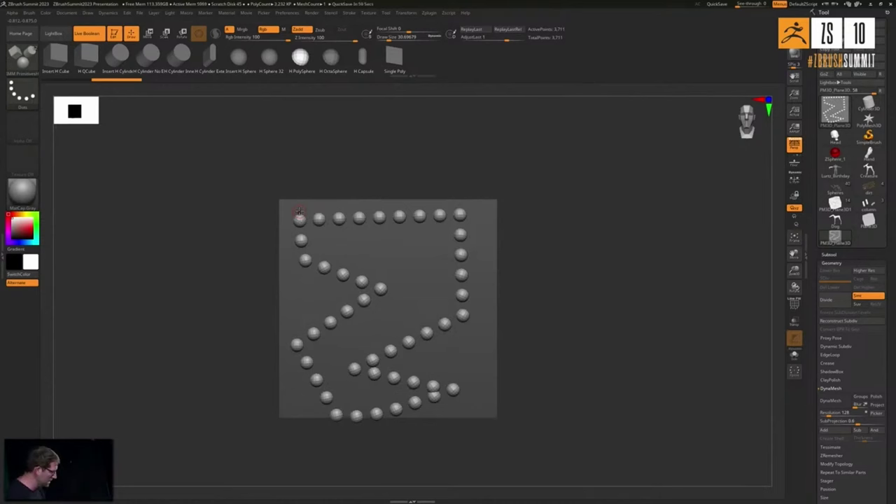
key(ctrl+z)
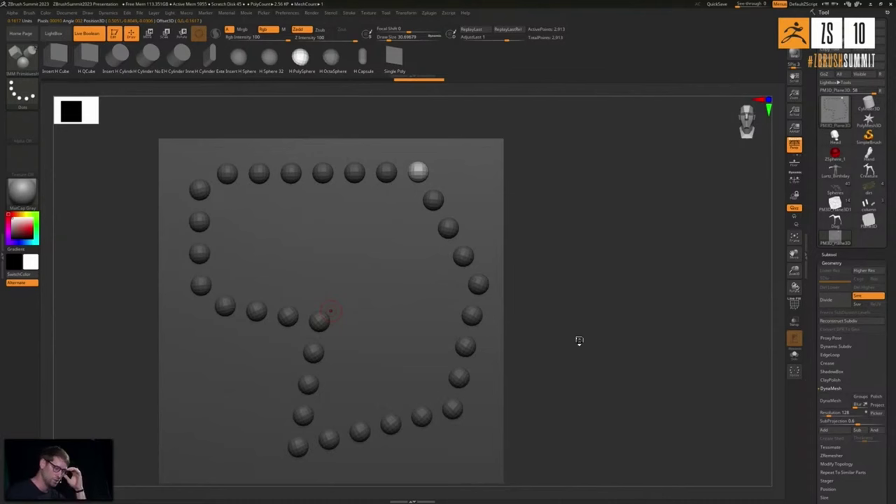
Swap every upper-hull rivet to Circular_15 using the Circular insert meshes and Repeat To Similar Parts
key(b)
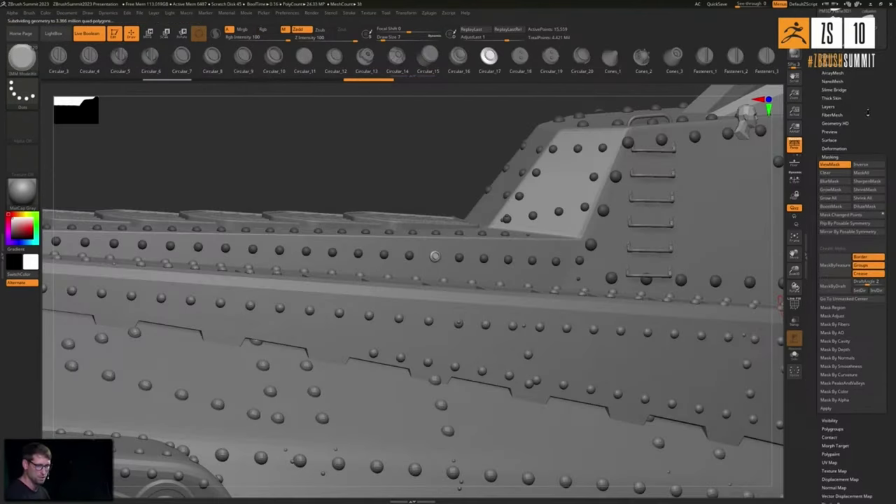
click(830, 156)
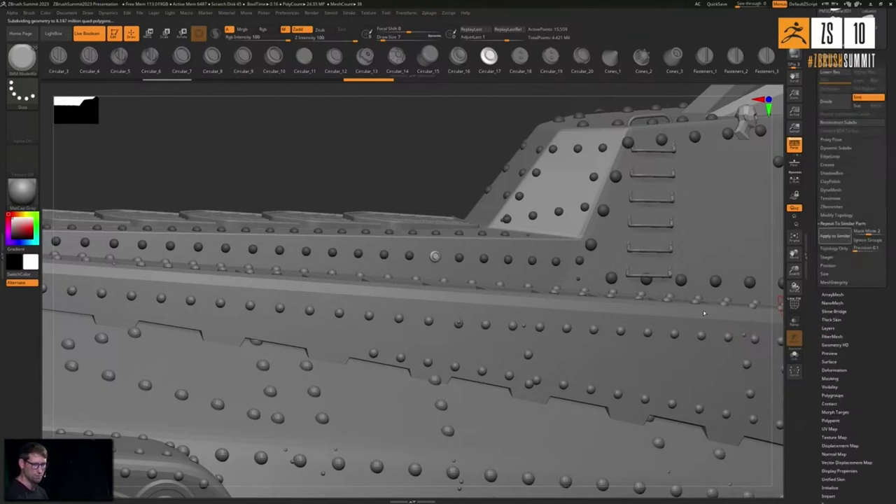
key(Right)
key(Right)
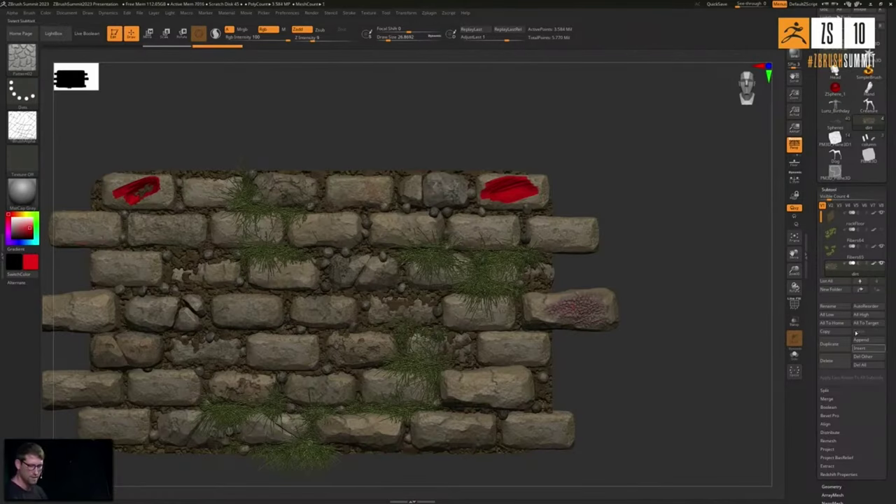
Undo the last InsertMesh stone stroke on the cobbled wall
click(828, 190)
click(835, 199)
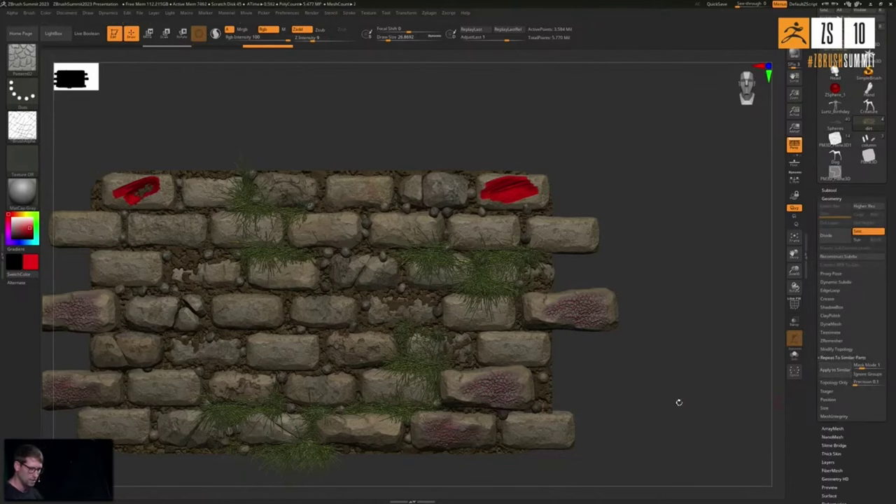
alt+drag(679, 402, 721, 315)
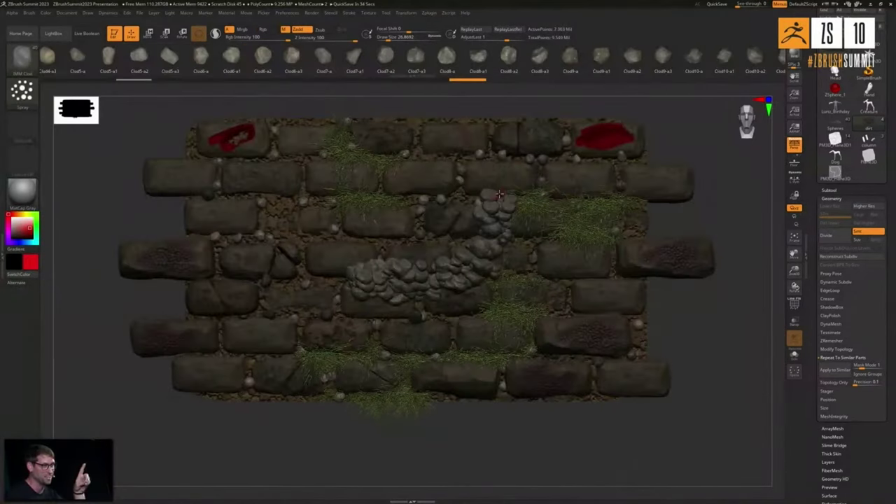
key(ctrl+z)
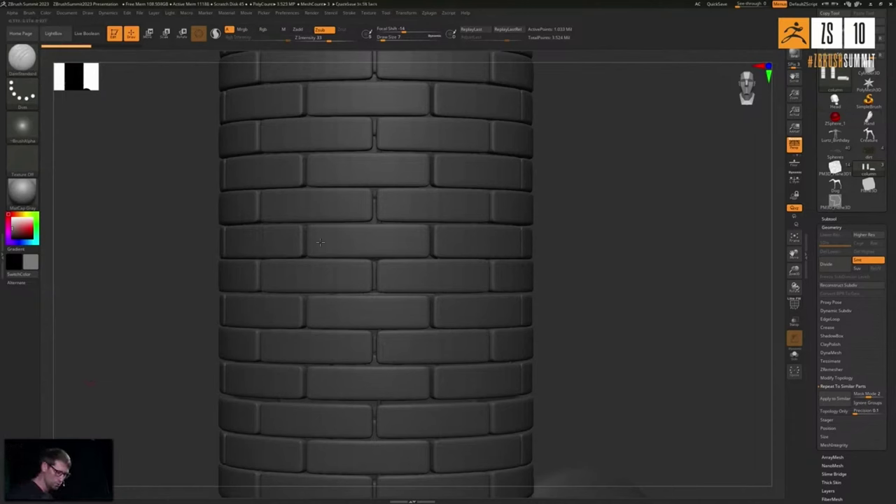
Carve a groove into the middle brick, apply it to all similar bricks, and view the three columns
drag(411, 242, 411, 243)
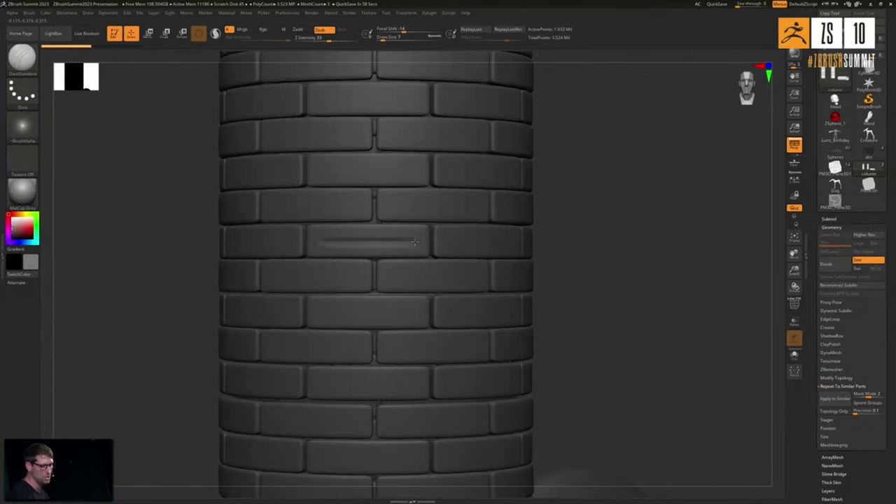
click(833, 399)
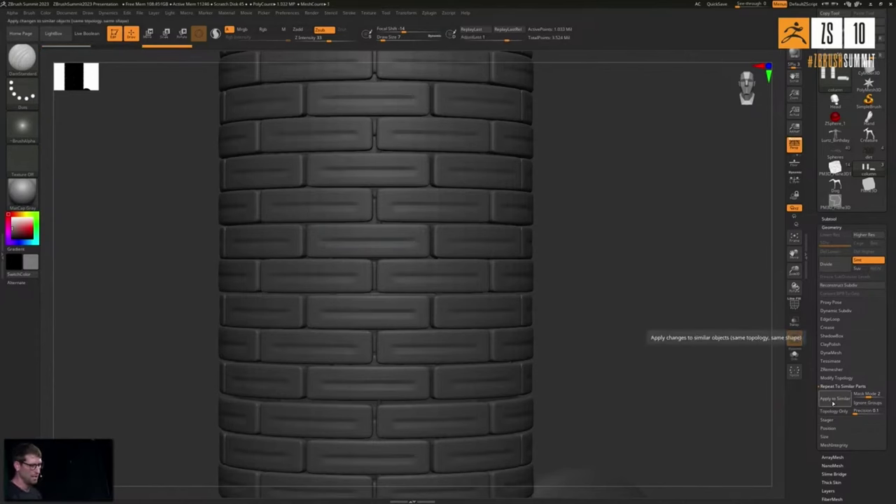
key(f)
drag(516, 286, 579, 297)
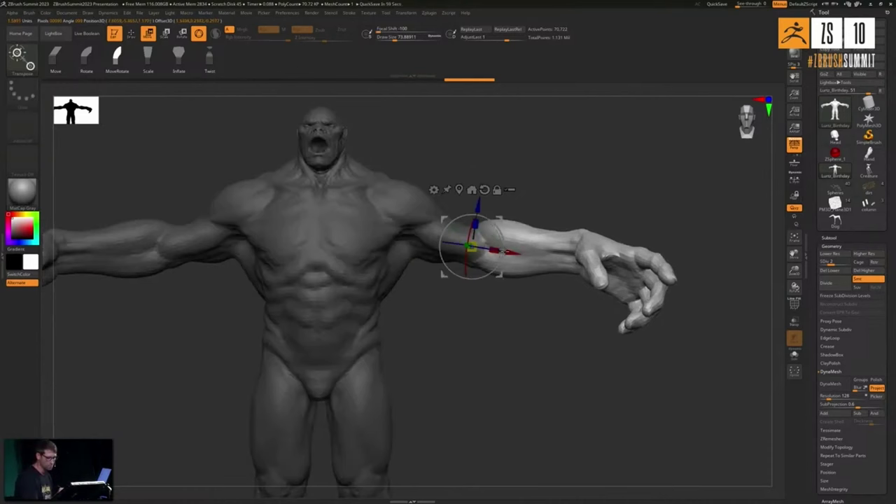
Lower the creature's arms from the shoulders and mask everything except the left arm
drag(501, 250, 467, 275)
key(ctrl+z)
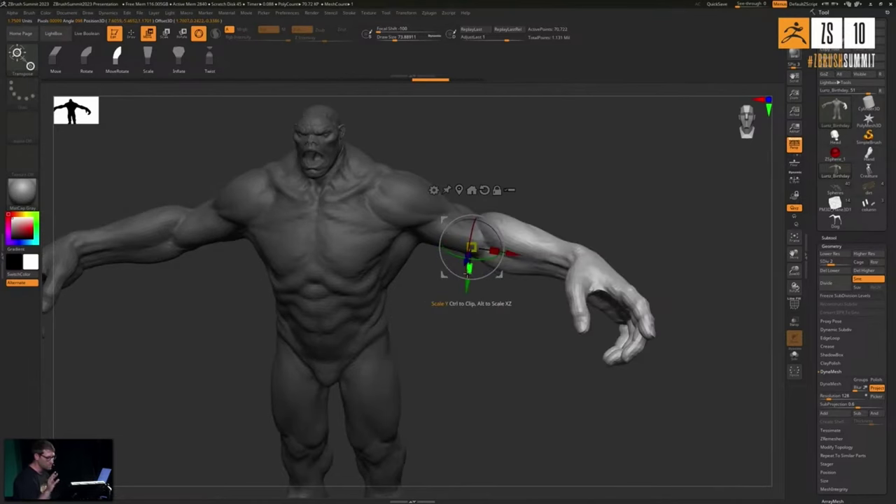
key(ctrl+shift+z)
key(ctrl+shift+z)
key(ctrl+shift+z)
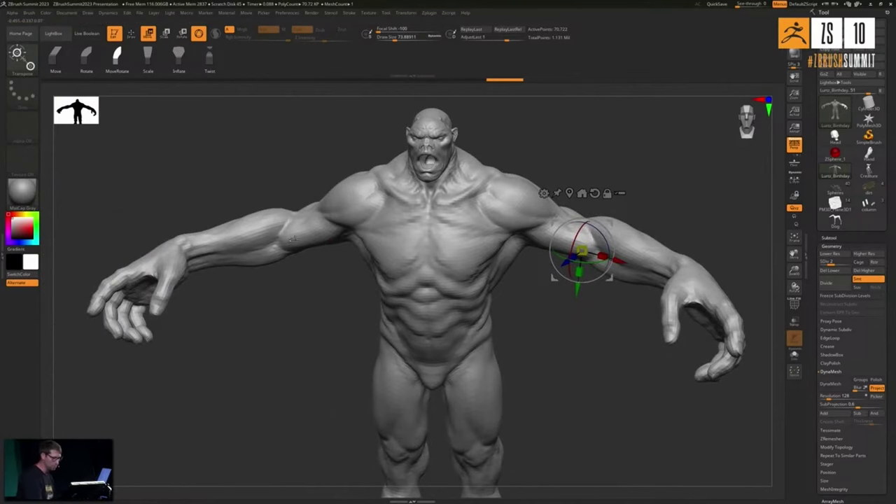
ctrl+click(293, 239)
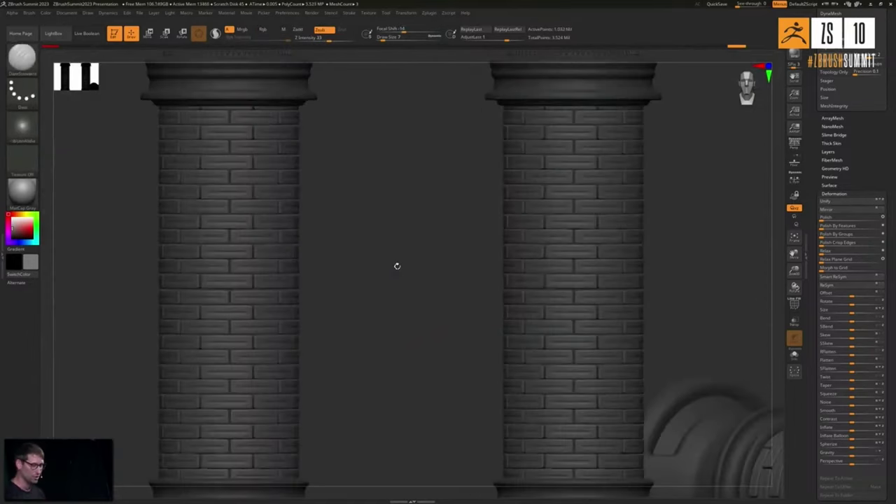
Mask a rectangular strip along the right edge of the left pillar
click(833, 193)
ctrl+shift+drag(370, 344, 278, 157)
ctrl+drag(315, 250, 273, 159)
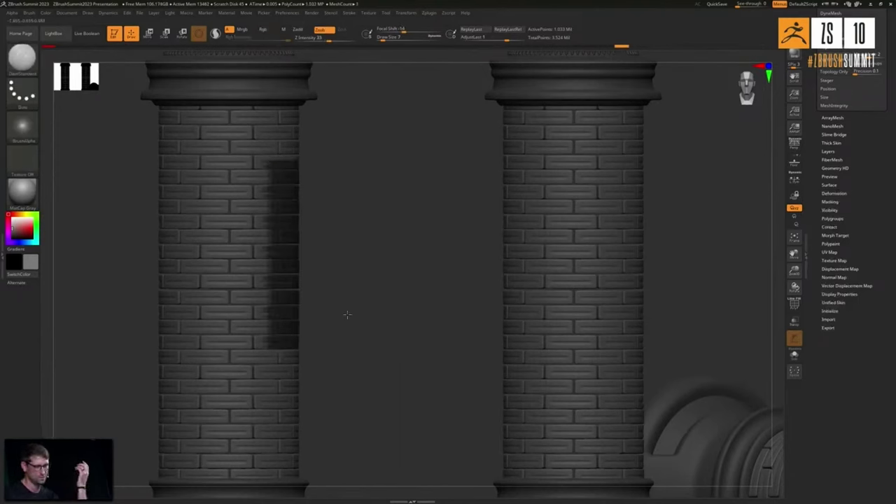
Grow, blur and shrink the mask along the bricks, then grow it again into brick shapes
click(833, 202)
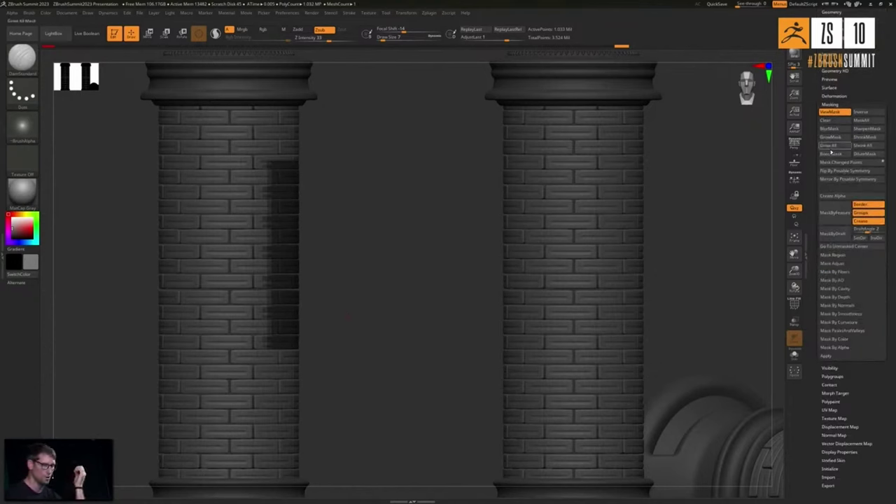
click(830, 145)
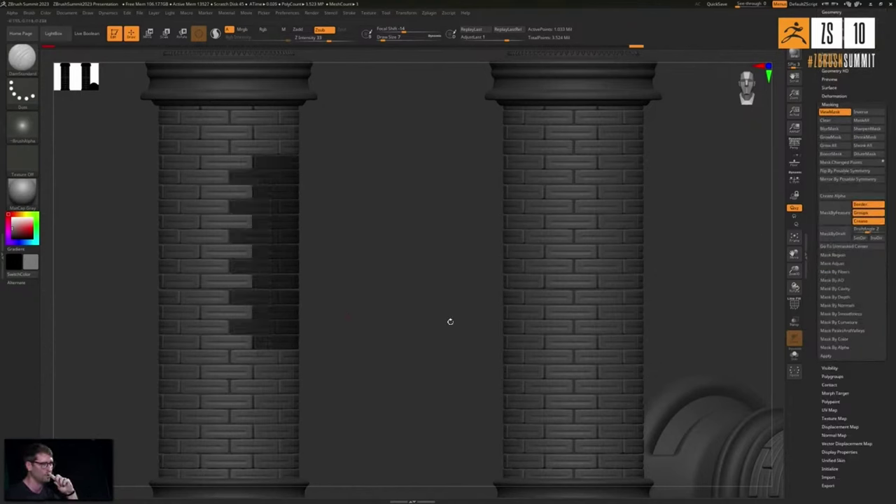
ctrl+click(233, 157)
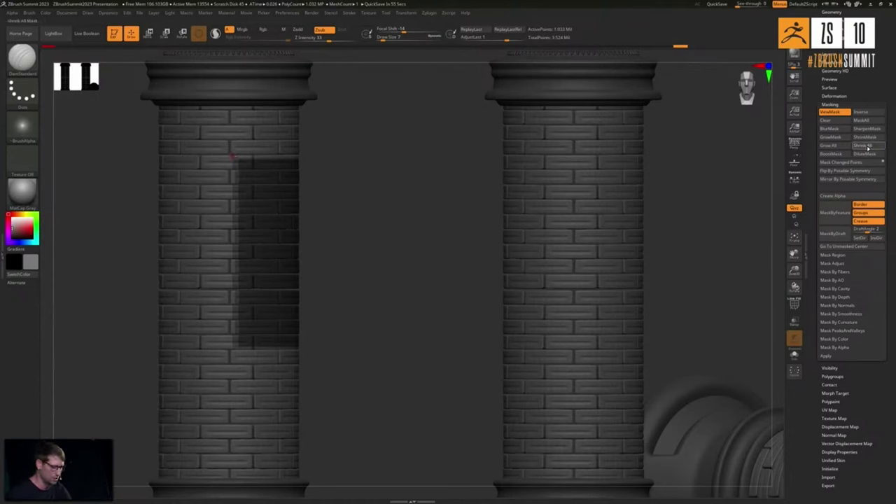
click(867, 145)
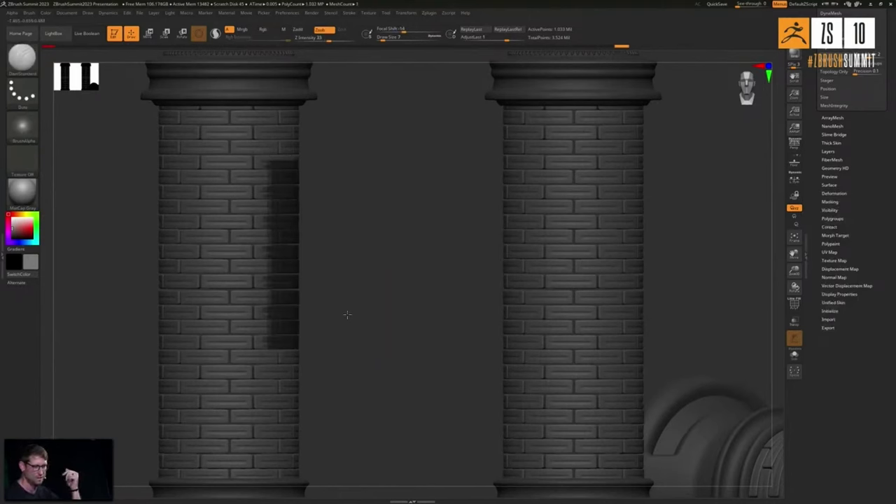
click(846, 201)
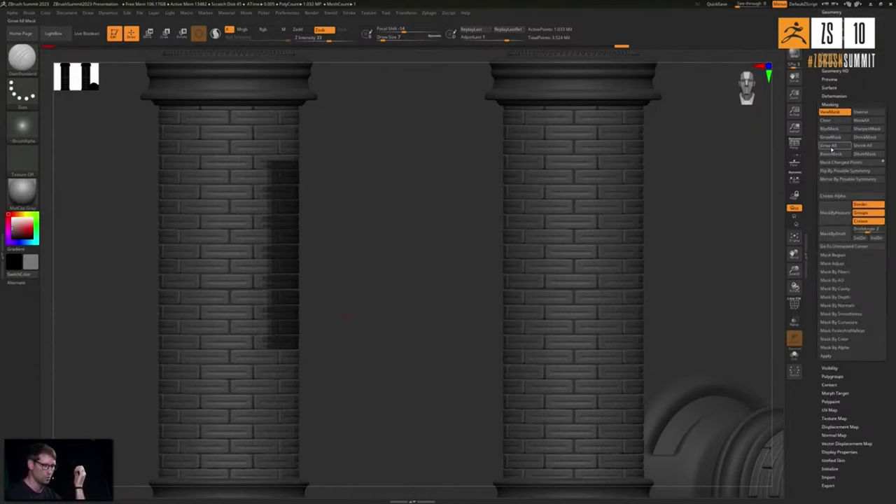
click(830, 145)
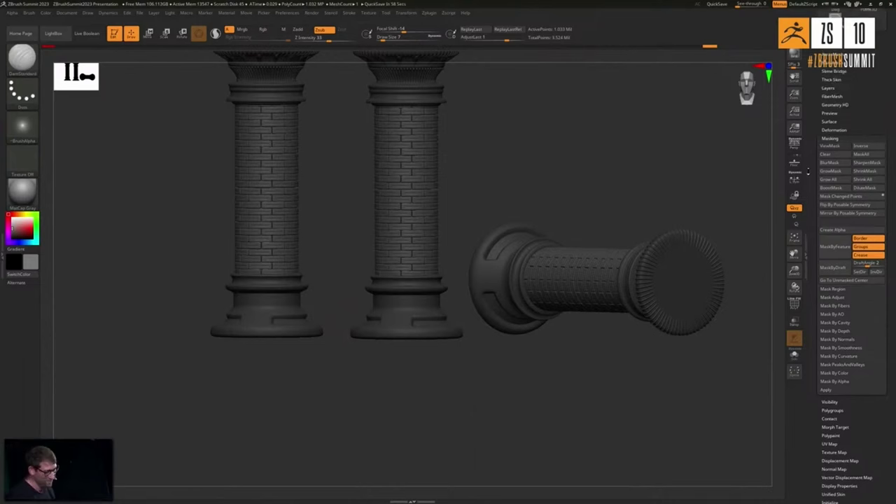
Switch to the flat textured planes model
scroll(809, 201, up, 5)
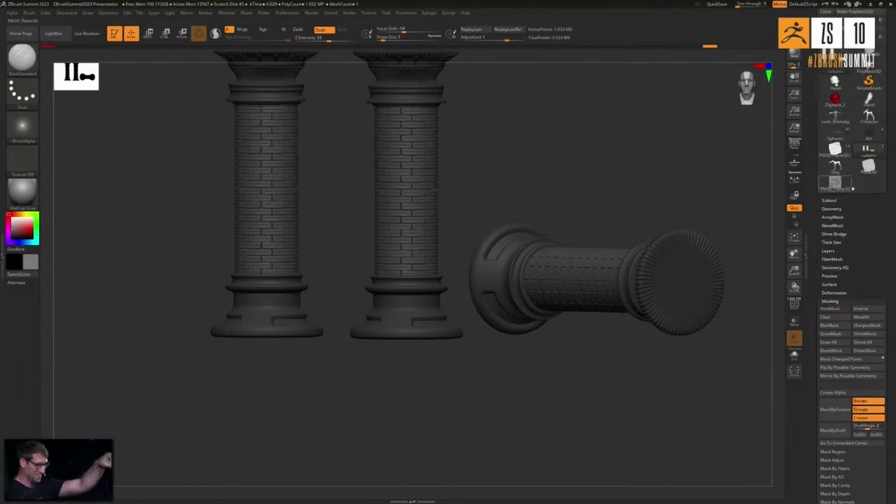
click(835, 149)
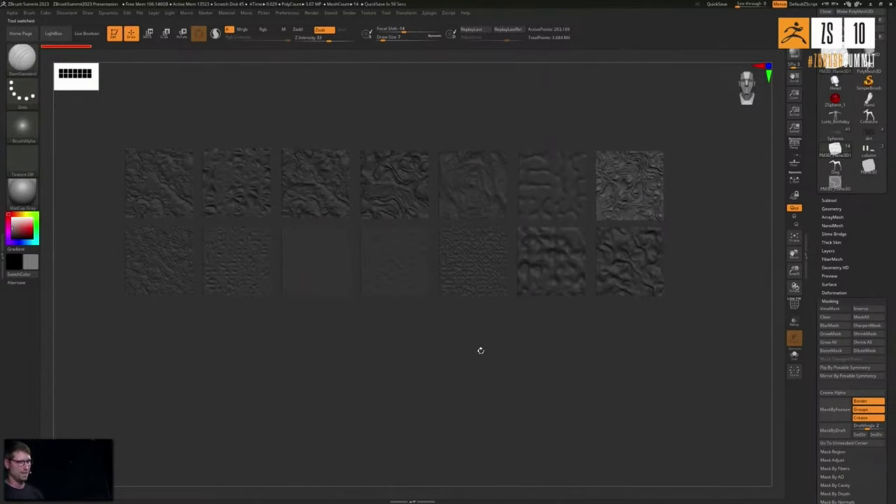
click(829, 201)
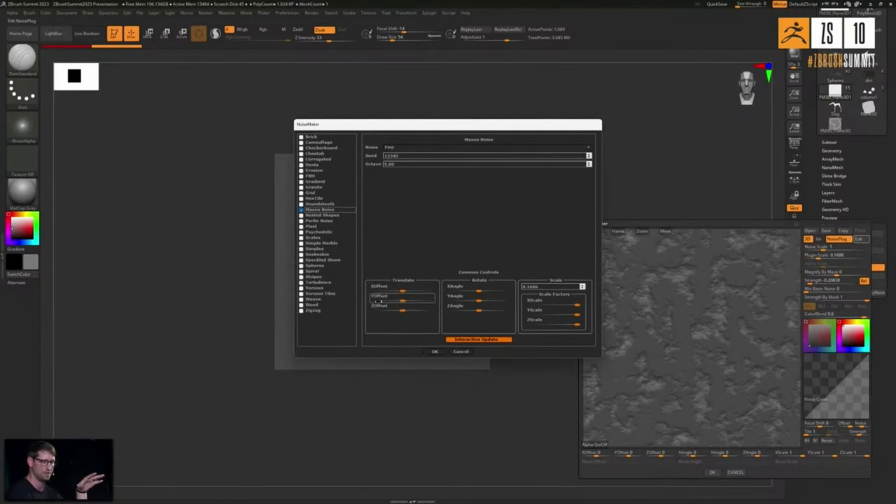
Preview Maxon Noise types including Wavy Turb, then apply the chosen noise to the plane
click(589, 154)
click(406, 197)
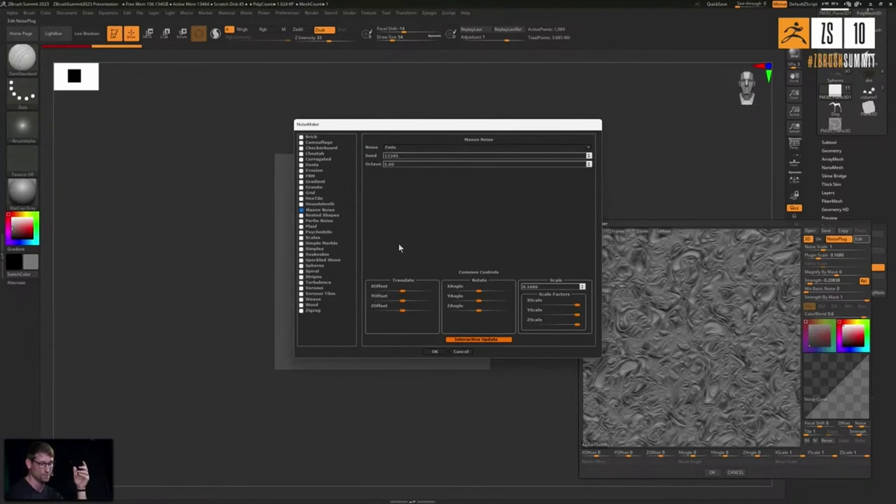
click(589, 151)
click(418, 176)
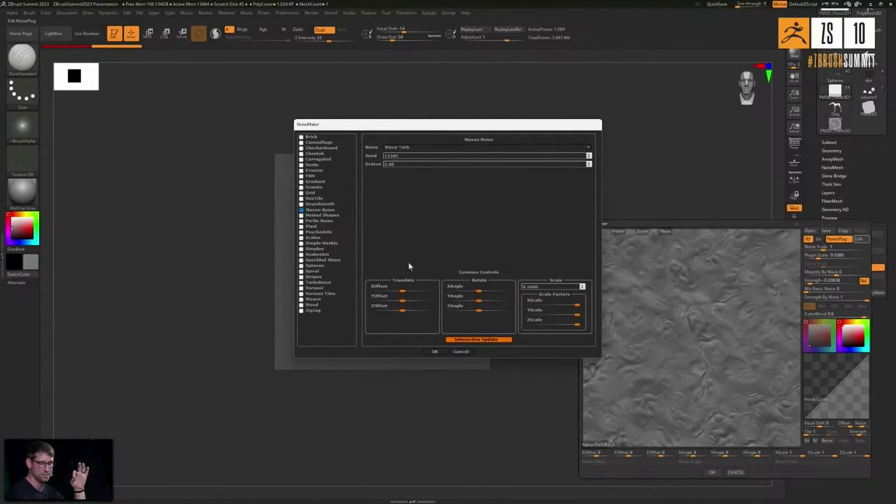
click(590, 154)
click(402, 163)
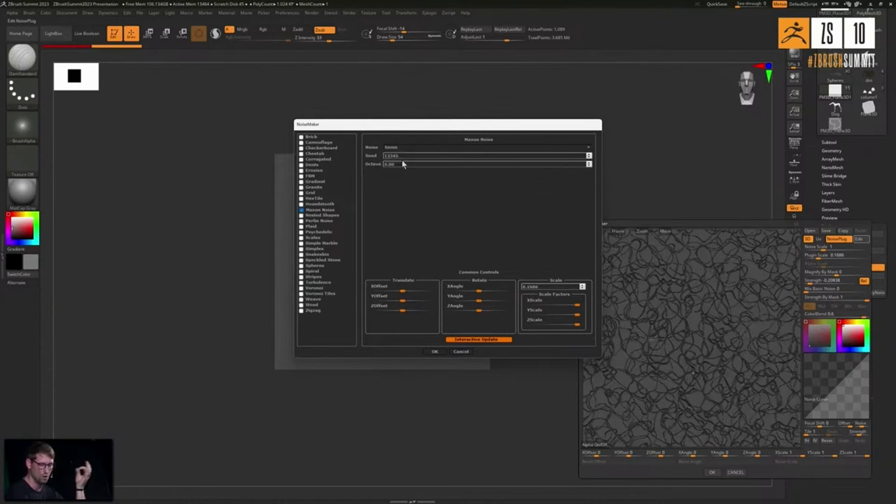
click(553, 149)
click(423, 165)
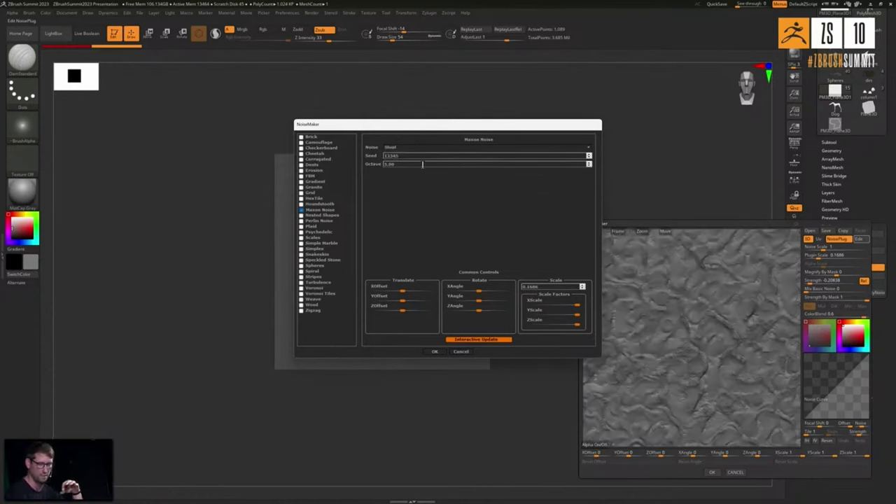
click(435, 351)
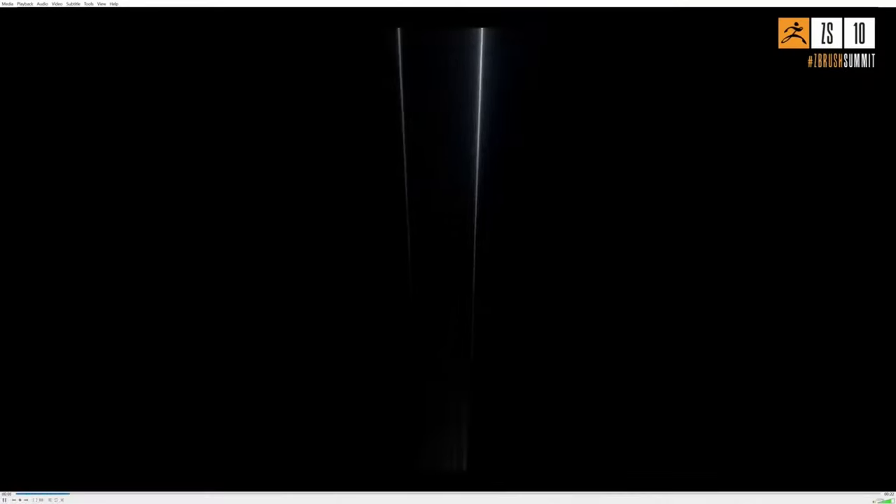